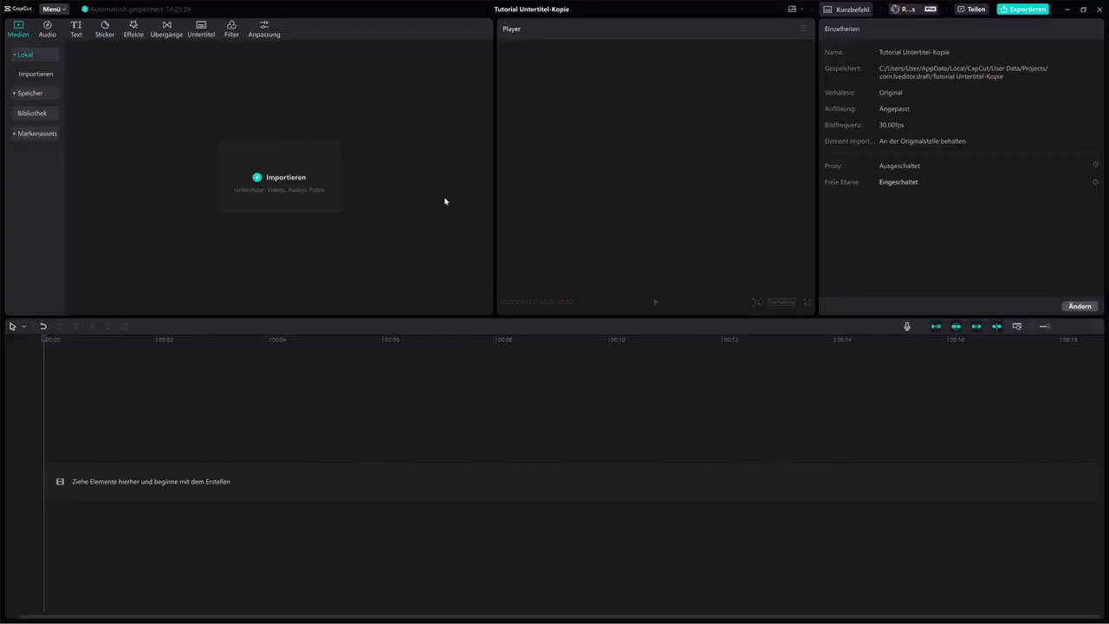
- Import IMG_9896.MOV and IMG_9917.MOV and lay them end to end on the main timeline track
{"action": "left_click", "coordinate": [282, 182]}
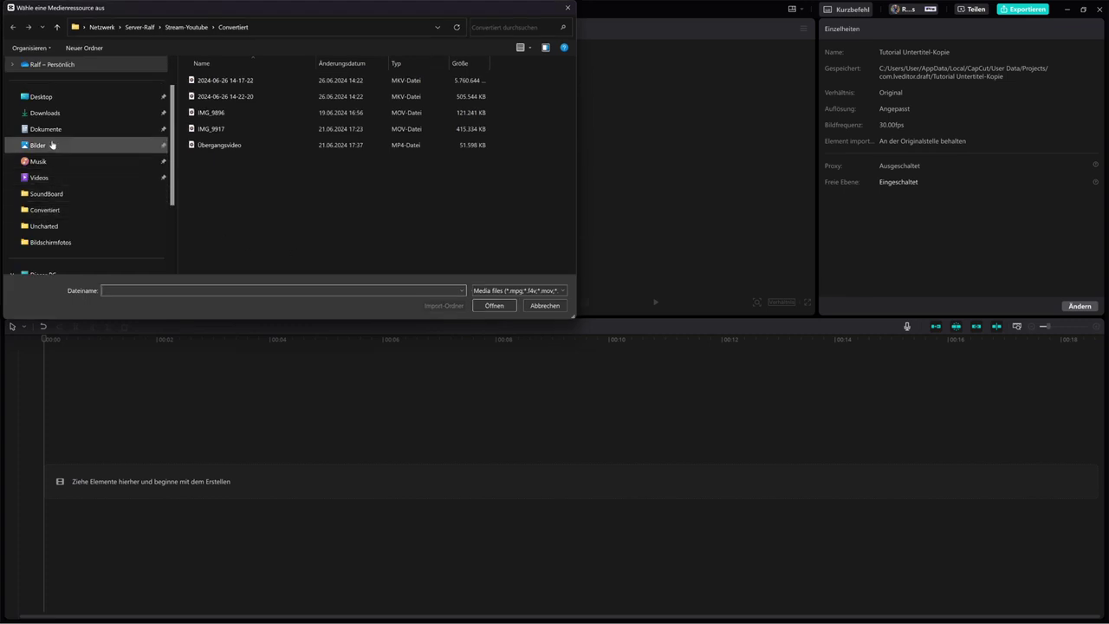
{"action": "left_click", "coordinate": [210, 113]}
{"action": "left_click", "coordinate": [218, 131], "text": "shift"}
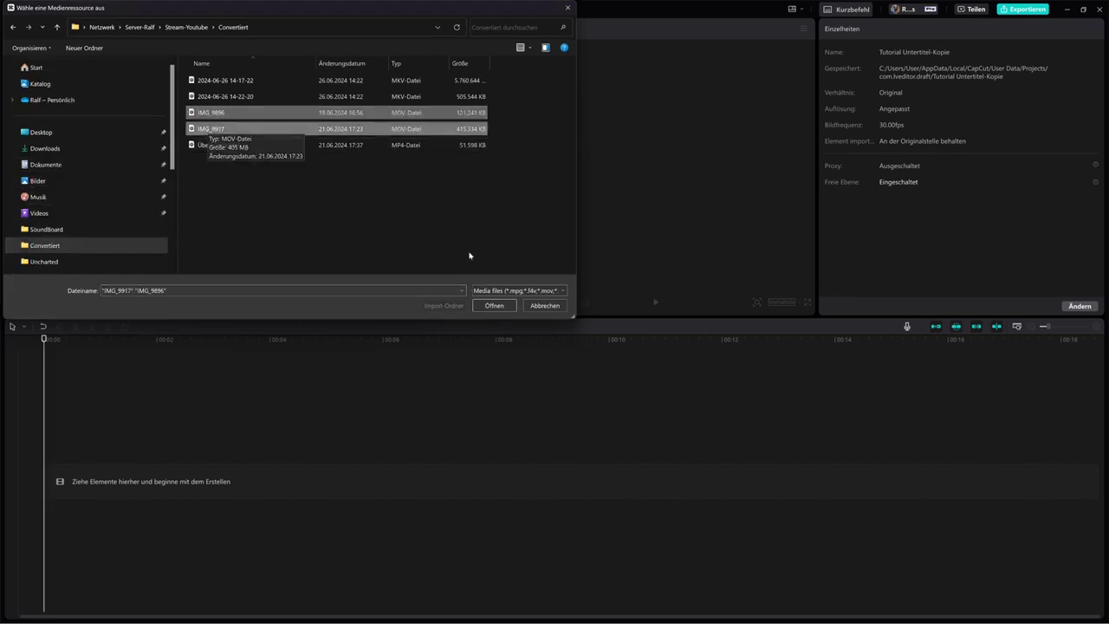
{"action": "left_click", "coordinate": [494, 305]}
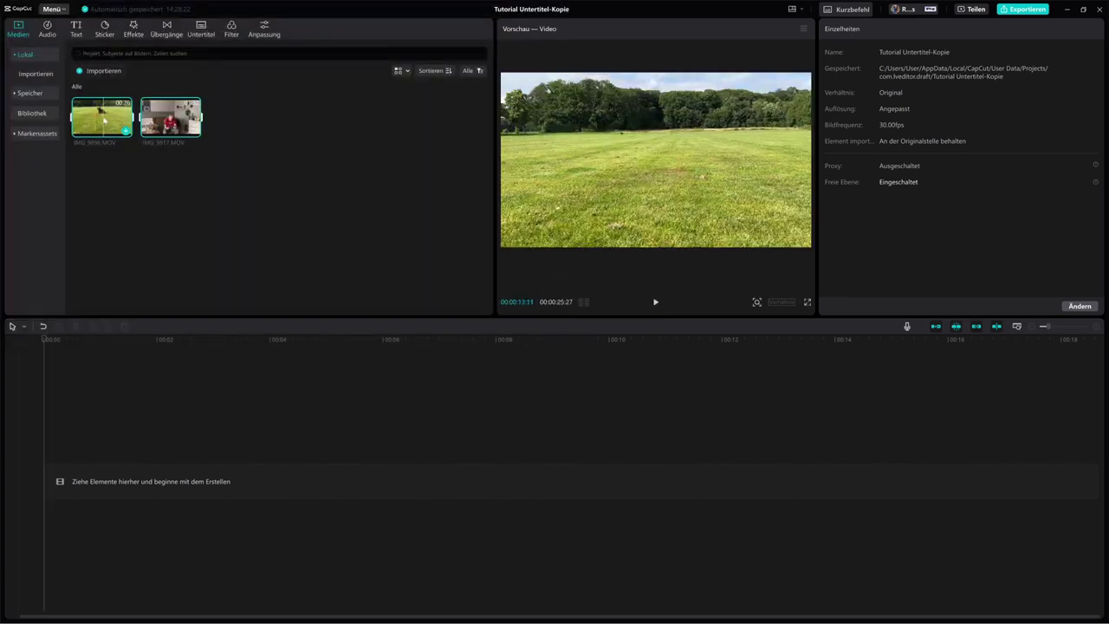
{"action": "mouse_move", "coordinate": [104, 120]}
{"action": "left_mouse_down"}
{"action": "mouse_move", "coordinate": [115, 390]}
{"action": "mouse_move", "coordinate": [86, 487]}
{"action": "left_mouse_up"}
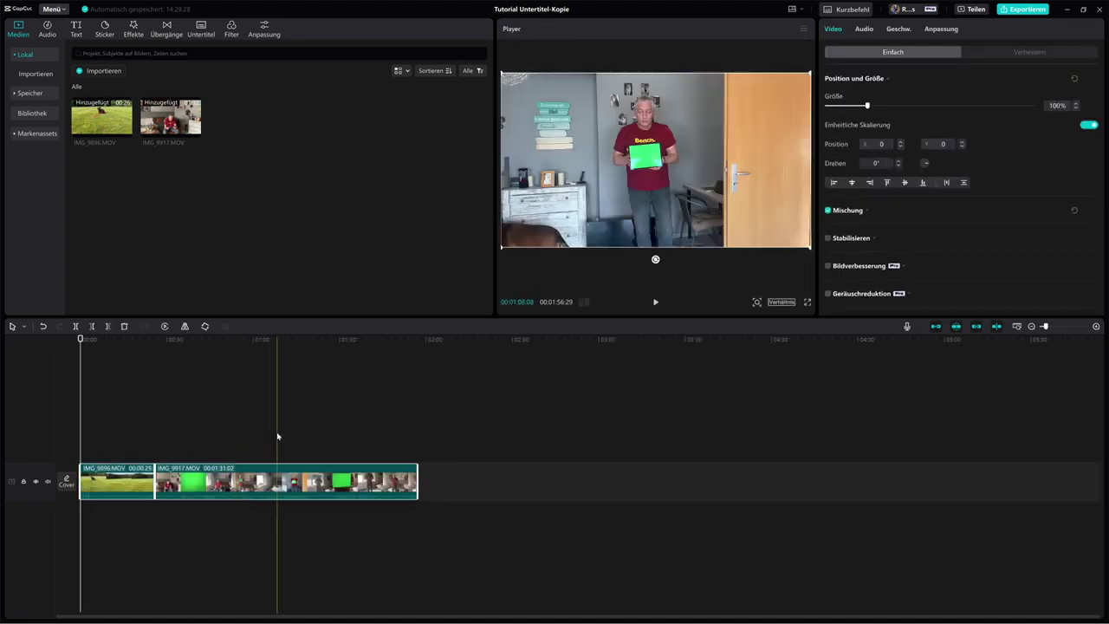
- Move IMG_9917 onto an overlay track above IMG_9896, both starting at 00:00
{"action": "left_click", "coordinate": [268, 431]}
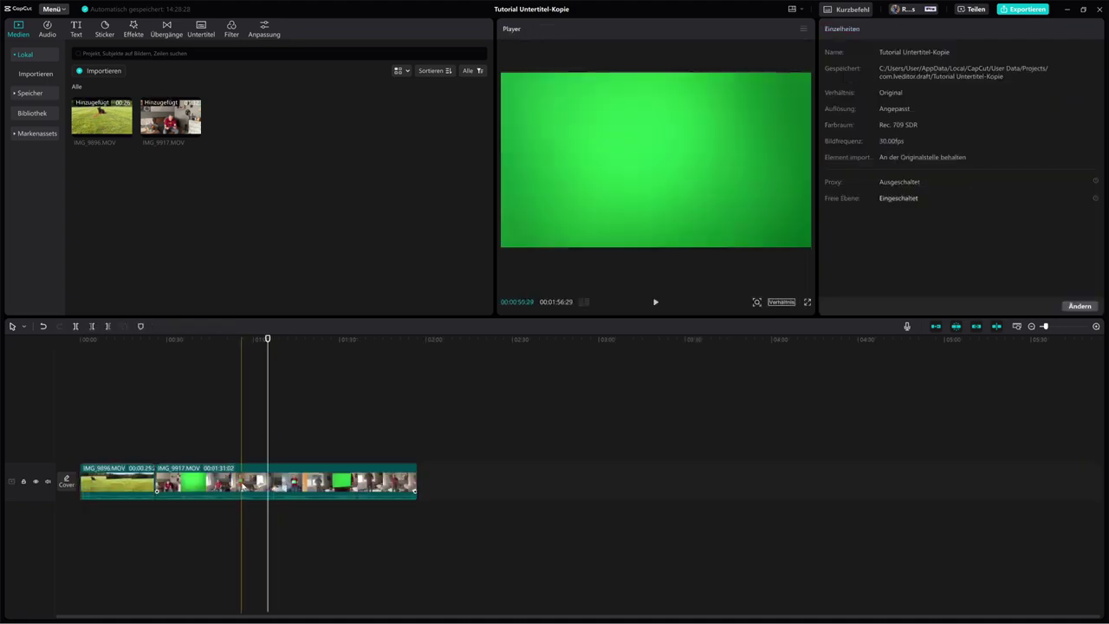
{"action": "left_click_drag", "start_coordinate": [254, 483], "coordinate": [177, 451]}
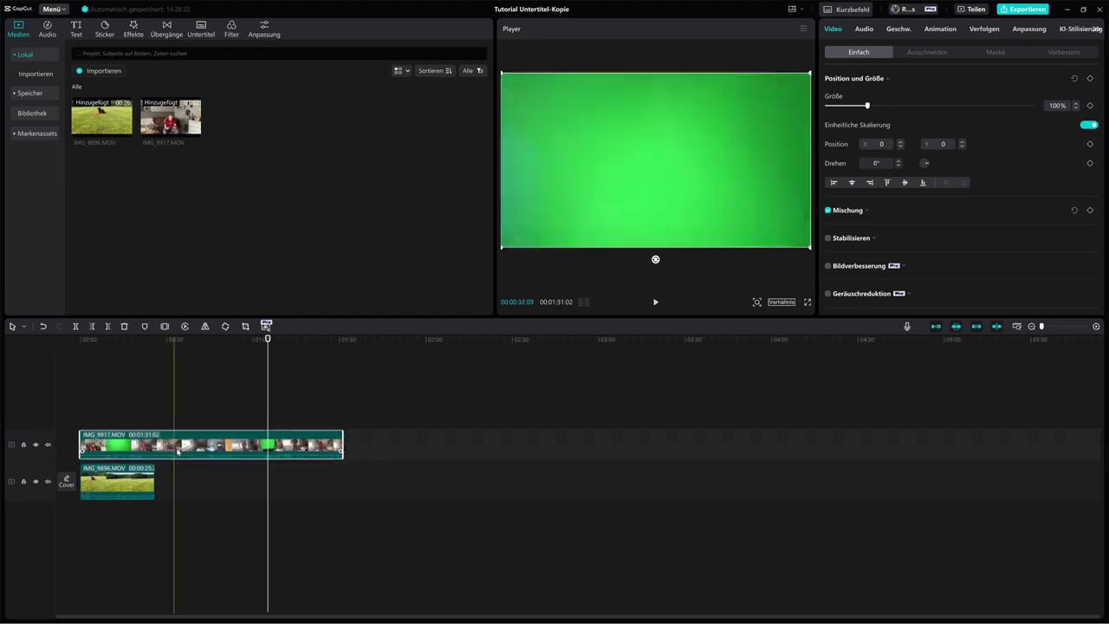
{"action": "left_click", "coordinate": [149, 479]}
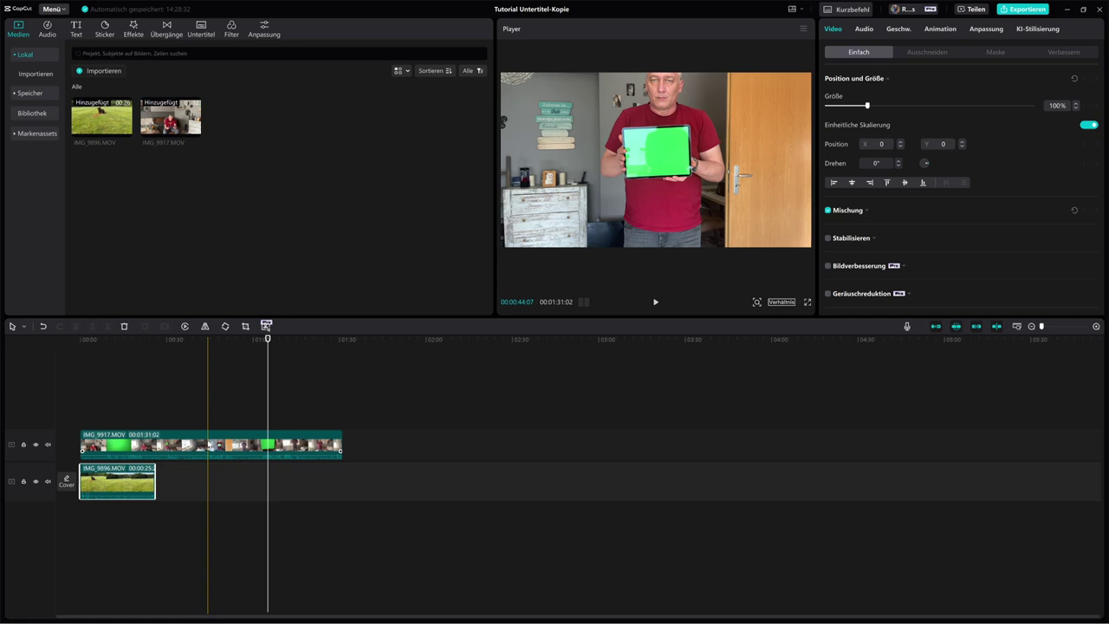
{"action": "left_click_drag", "start_coordinate": [268, 339], "coordinate": [108, 358]}
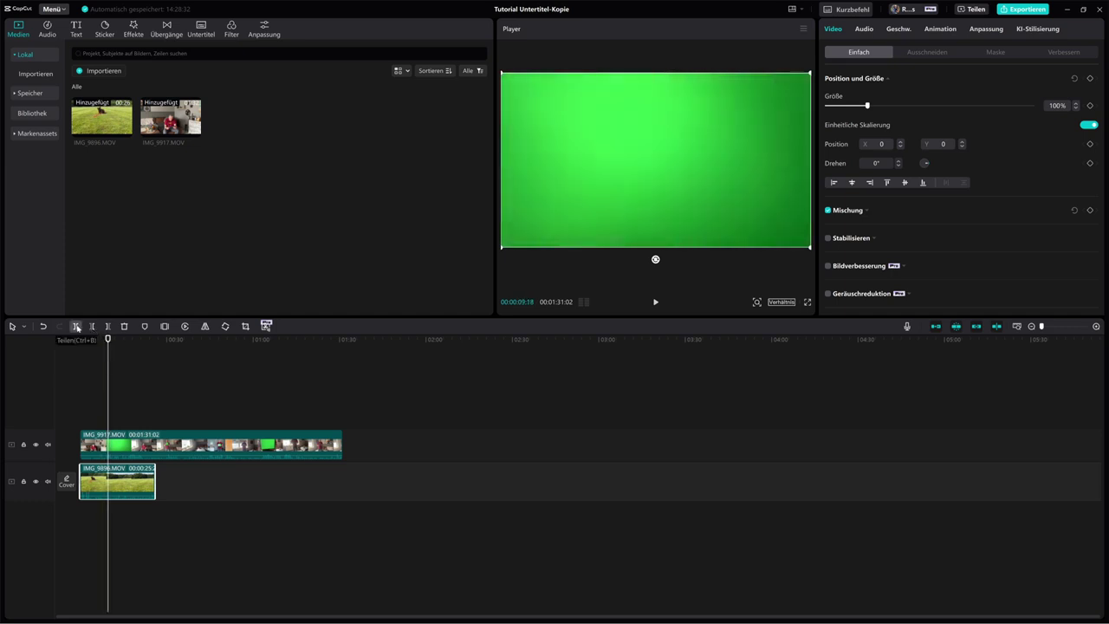
- Split the overlay IMG_9917 clip at about 00:00:08:12 and delete everything after the cut
{"action": "left_click", "coordinate": [122, 446]}
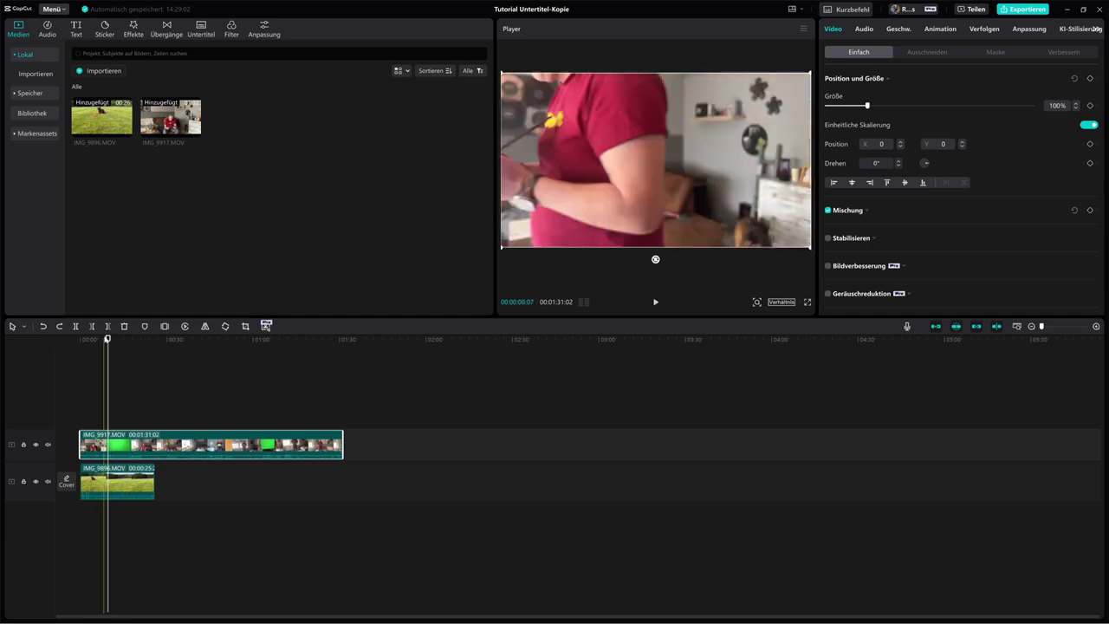
{"action": "left_click", "coordinate": [128, 339]}
{"action": "left_click_drag", "start_coordinate": [129, 341], "coordinate": [103, 343]}
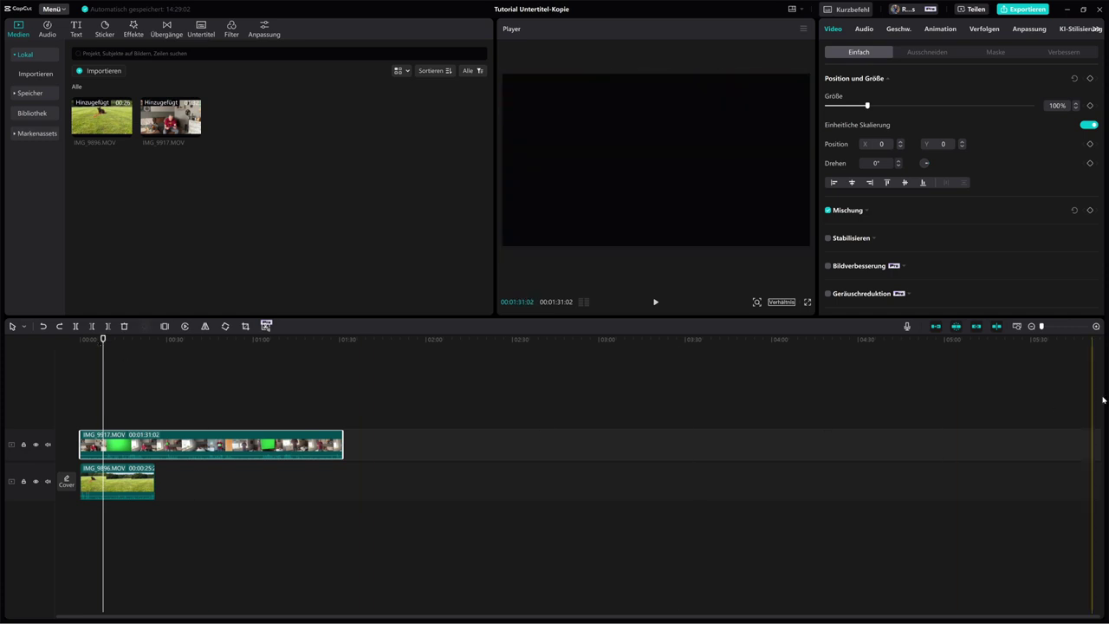
{"action": "left_click_drag", "start_coordinate": [1042, 327], "coordinate": [1052, 327]}
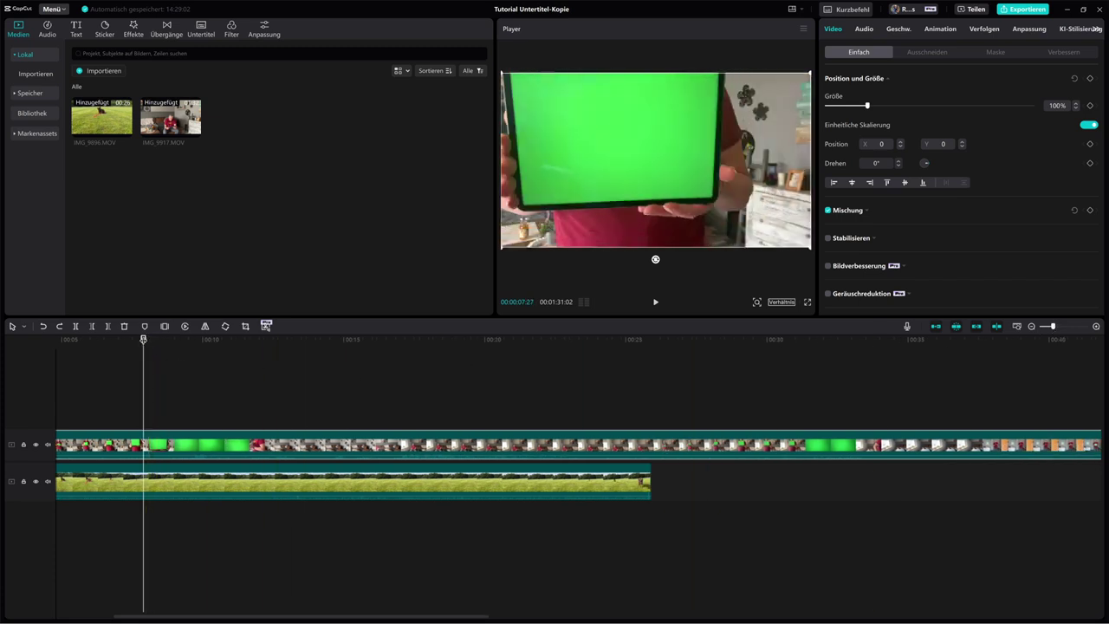
{"action": "left_click", "coordinate": [181, 350]}
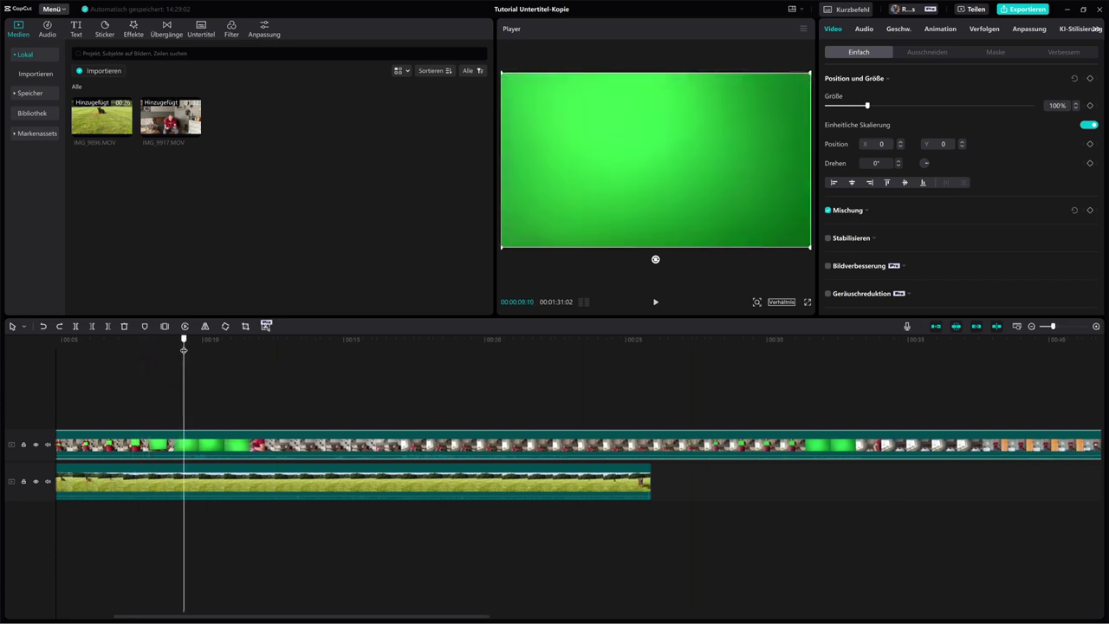
{"action": "mouse_move", "coordinate": [184, 350]}
{"action": "left_mouse_down"}
{"action": "mouse_move", "coordinate": [125, 355]}
{"action": "mouse_move", "coordinate": [139, 355]}
{"action": "left_mouse_up"}
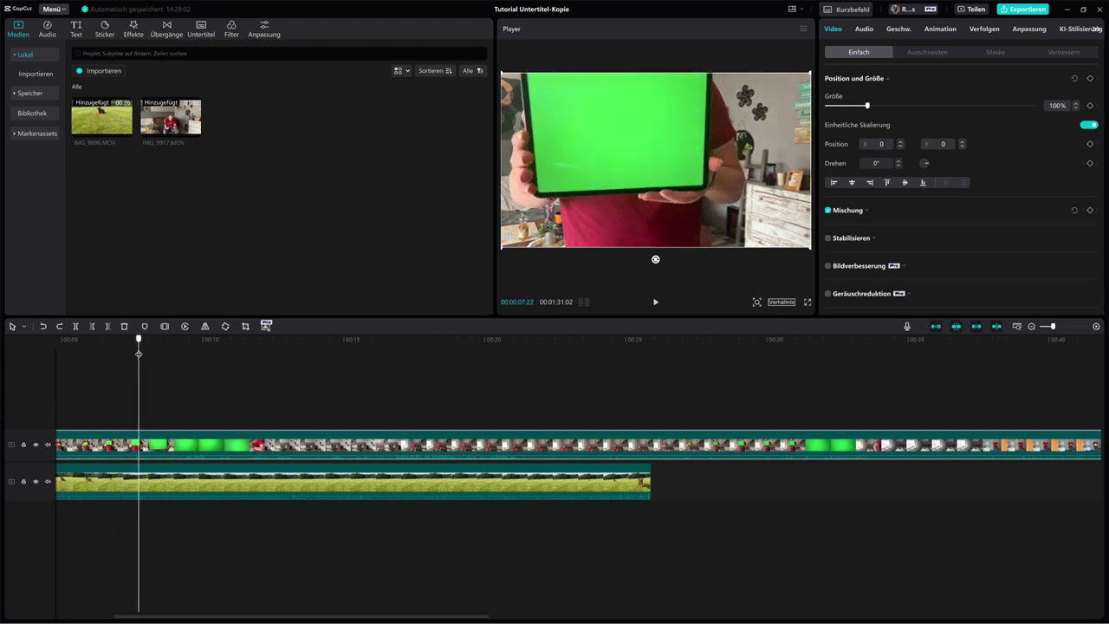
{"action": "left_click_drag", "start_coordinate": [139, 354], "coordinate": [156, 355]}
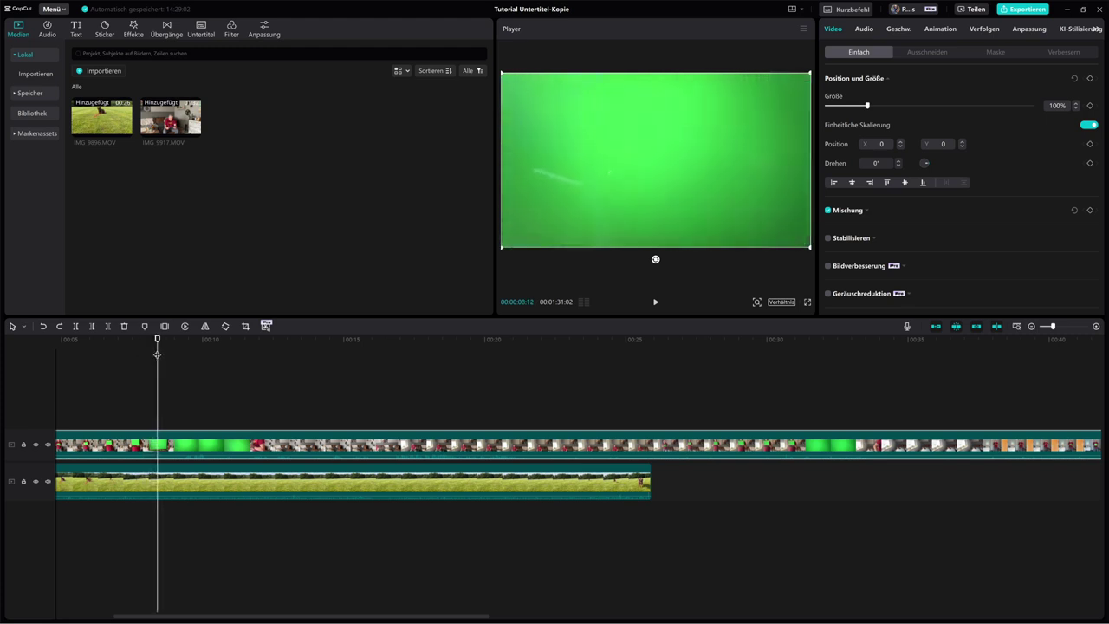
{"action": "left_click", "coordinate": [76, 326]}
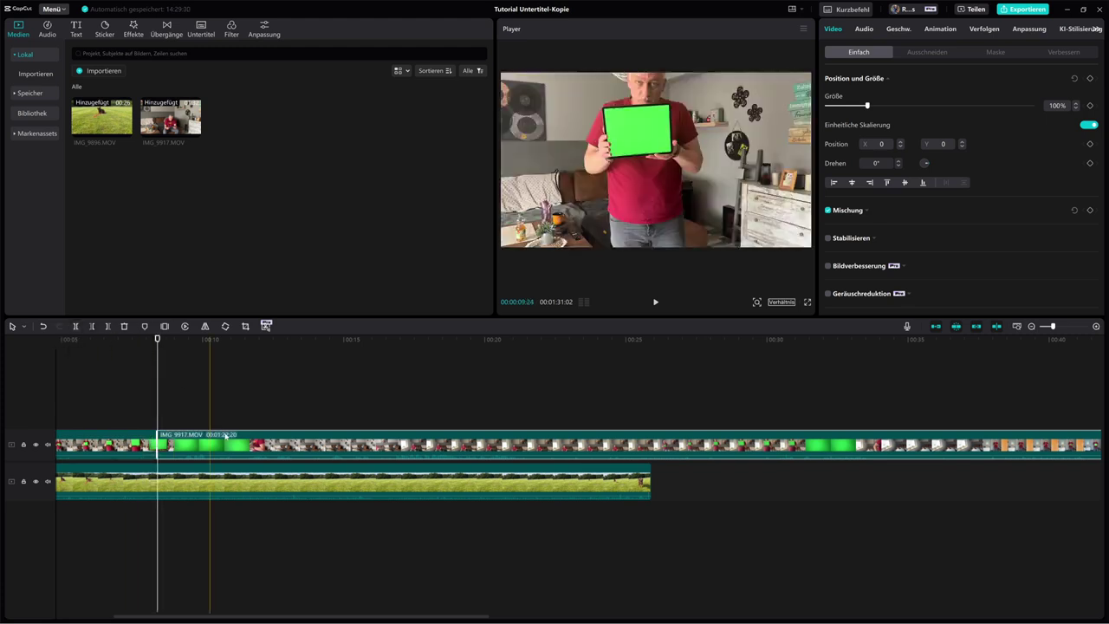
{"action": "key", "text": "Delete"}
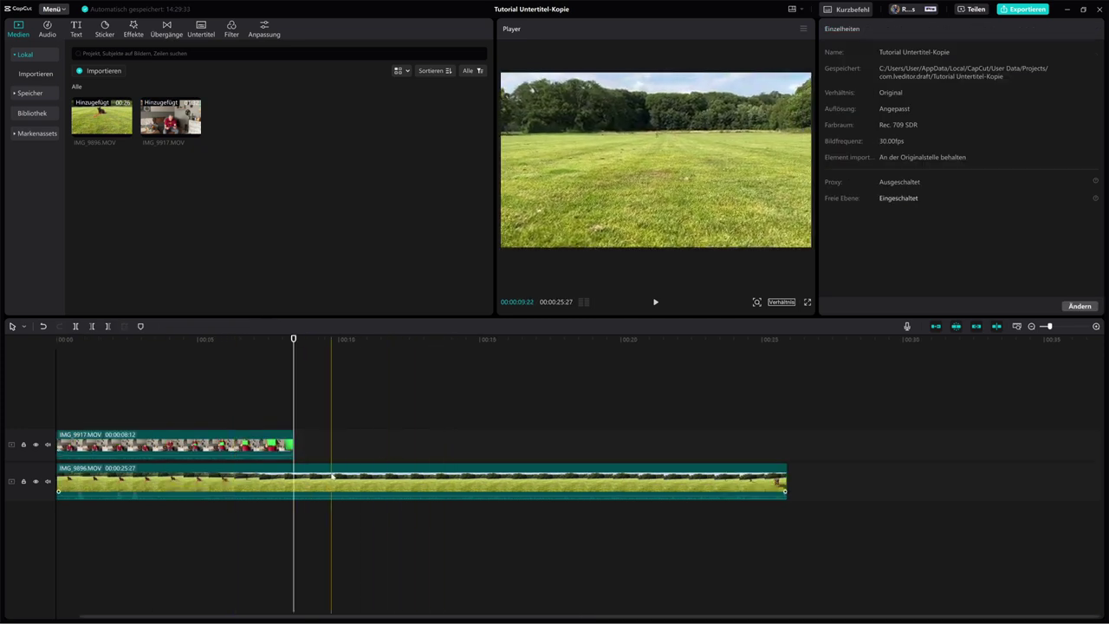
- Hide the upper tablet track so only the meadow clip IMG_9896 shows
{"action": "left_click", "coordinate": [322, 482]}
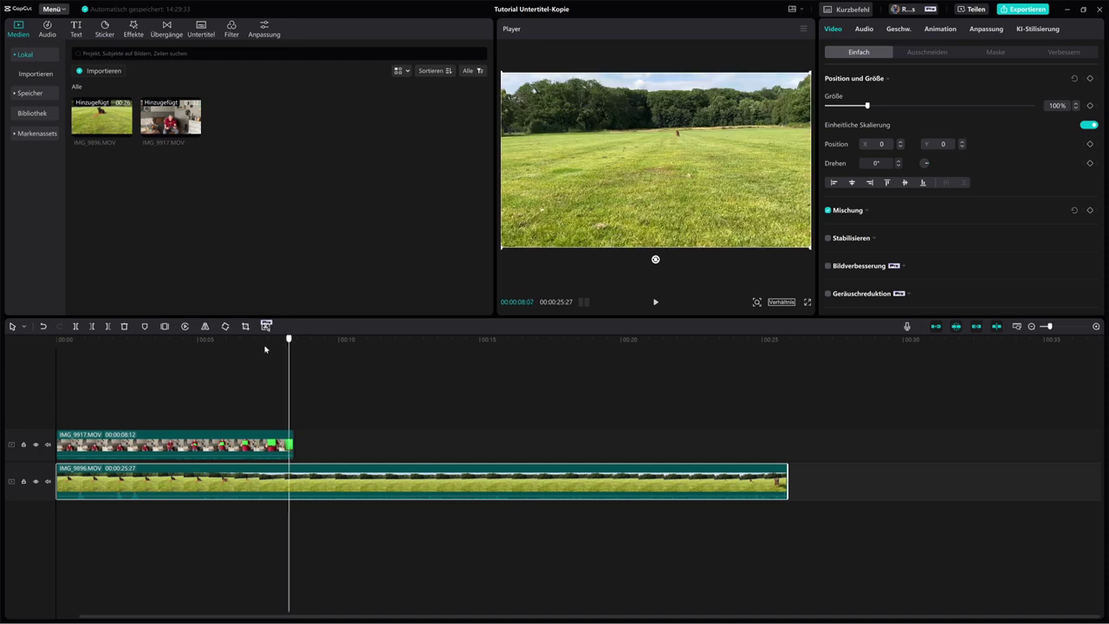
{"action": "key", "text": "Home"}
{"action": "left_click_drag", "start_coordinate": [76, 396], "coordinate": [242, 396]}
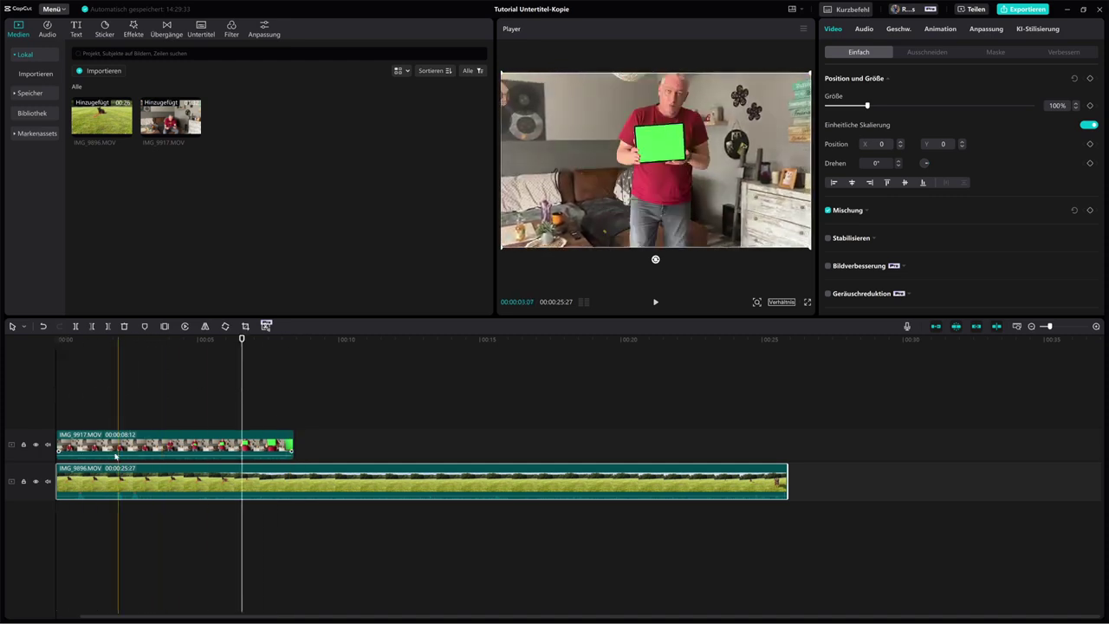
{"action": "left_click", "coordinate": [37, 444]}
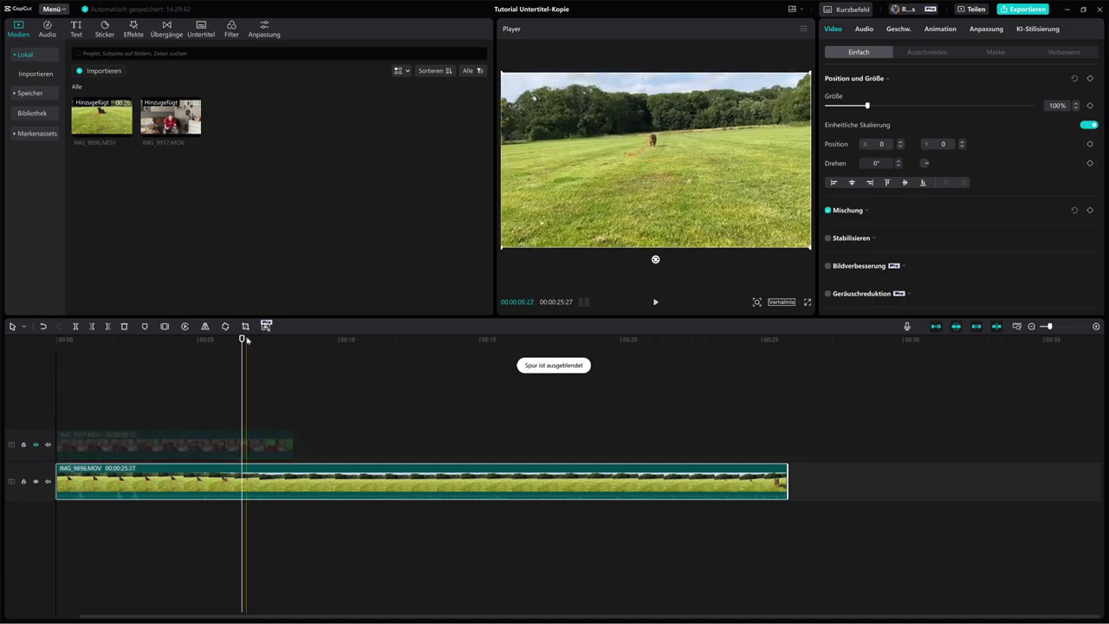
- Split the meadow clip IMG_9896 at about 12 seconds
{"action": "left_click", "coordinate": [65, 383]}
{"action": "left_click_drag", "start_coordinate": [57, 384], "coordinate": [474, 379]}
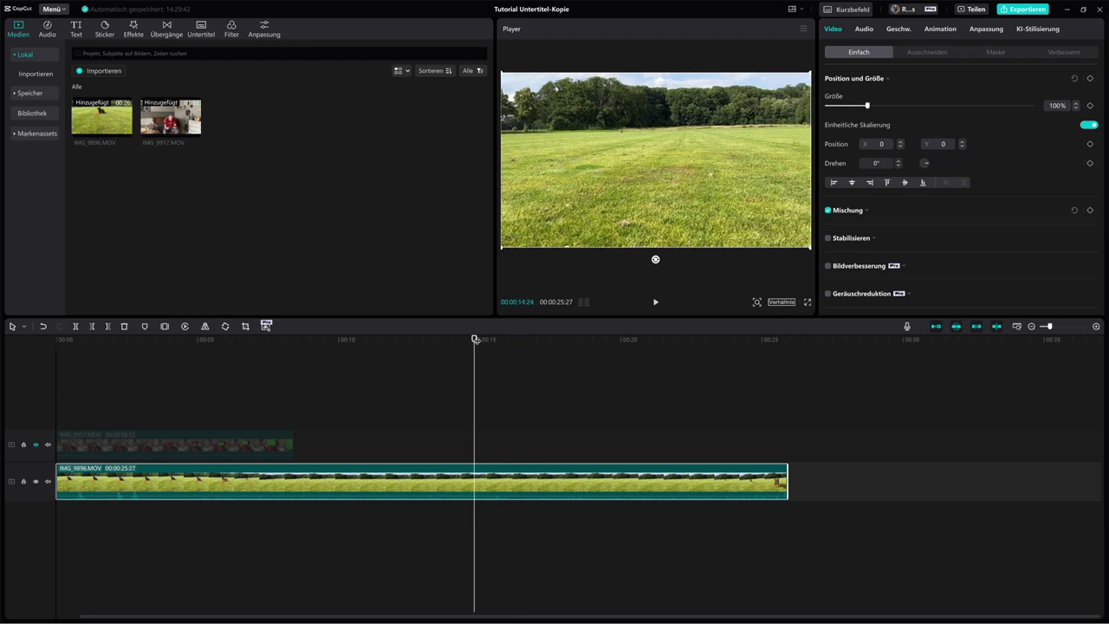
{"action": "left_click_drag", "start_coordinate": [474, 379], "coordinate": [57, 379]}
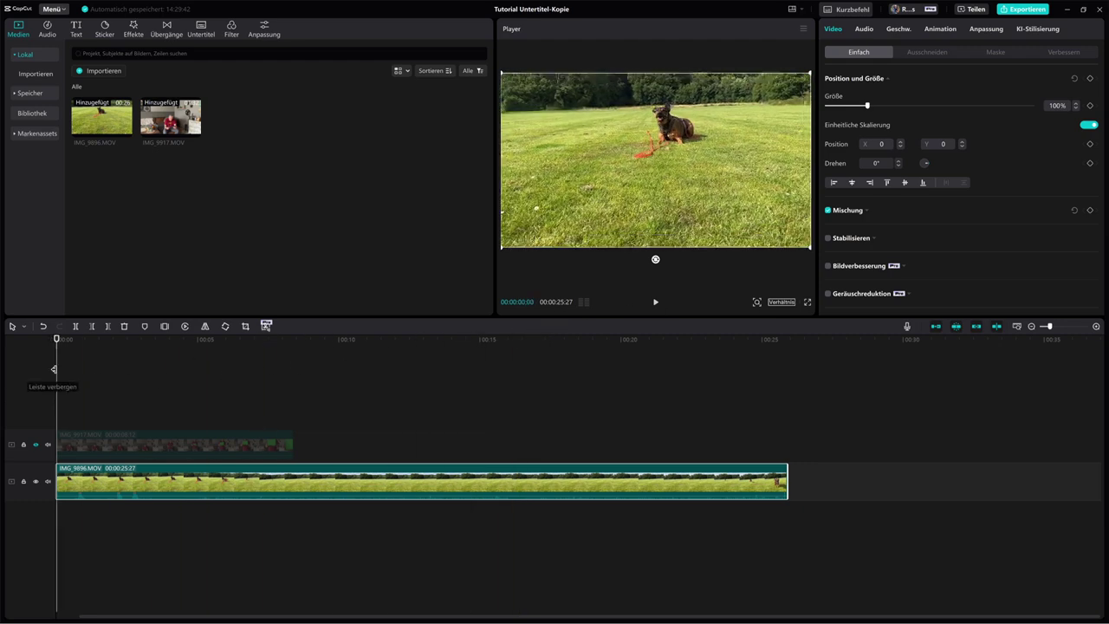
{"action": "left_click_drag", "start_coordinate": [57, 340], "coordinate": [407, 366]}
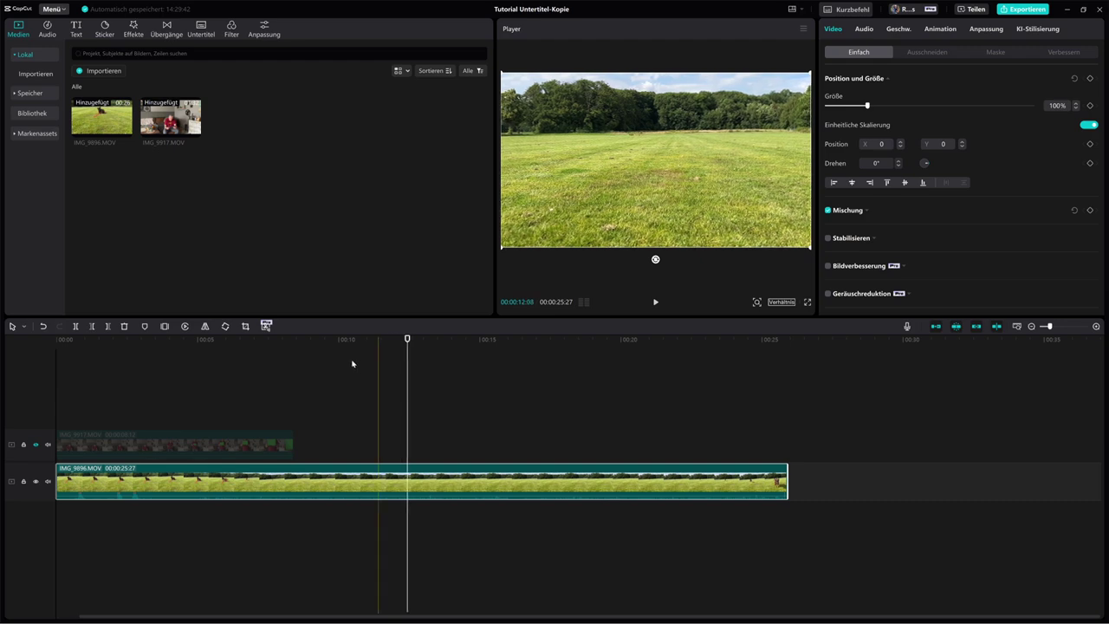
{"action": "left_click", "coordinate": [75, 326]}
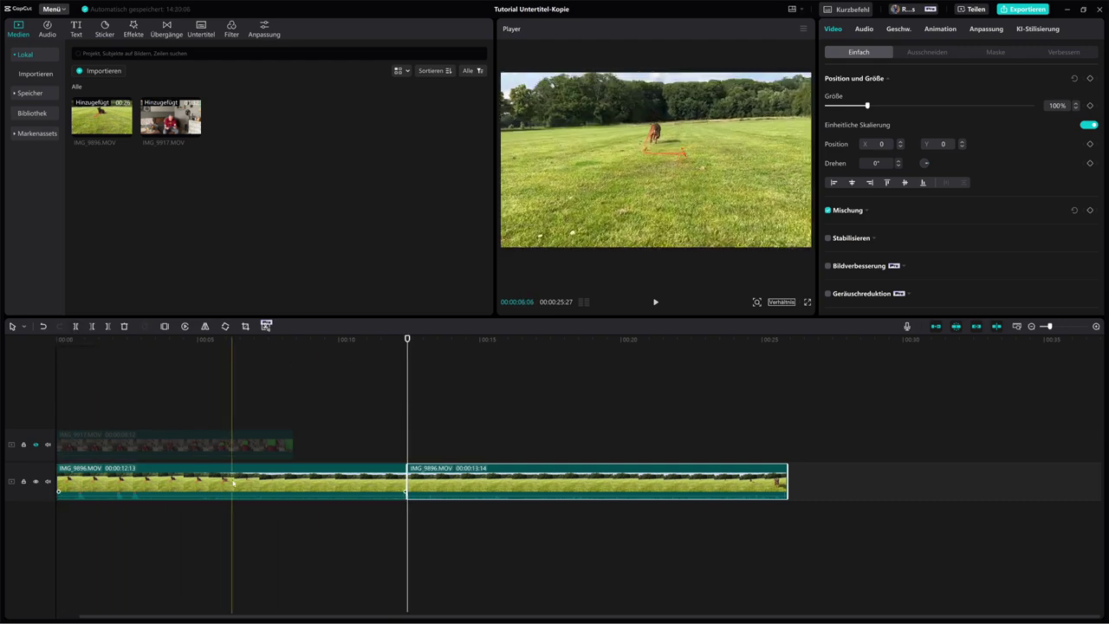
{"action": "left_click", "coordinate": [233, 481]}
- Delete the first meadow part, leaving a 00:00:13:14 clip, and unhide the IMG_9917 tablet track
{"action": "key", "text": "Delete"}
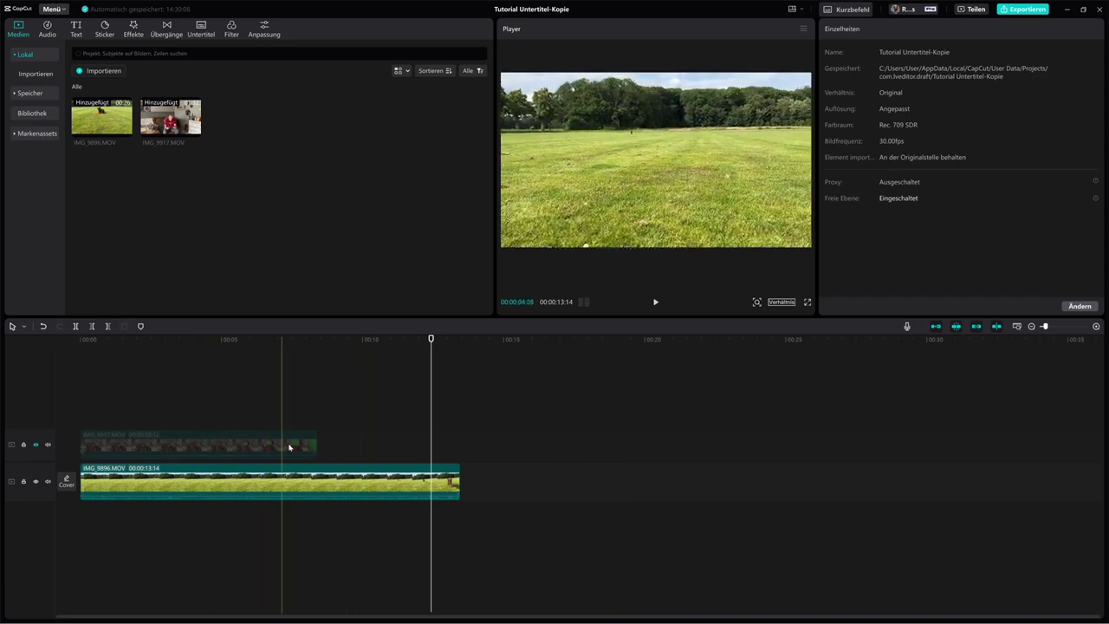
{"action": "left_click", "coordinate": [250, 446]}
{"action": "left_click", "coordinate": [35, 445]}
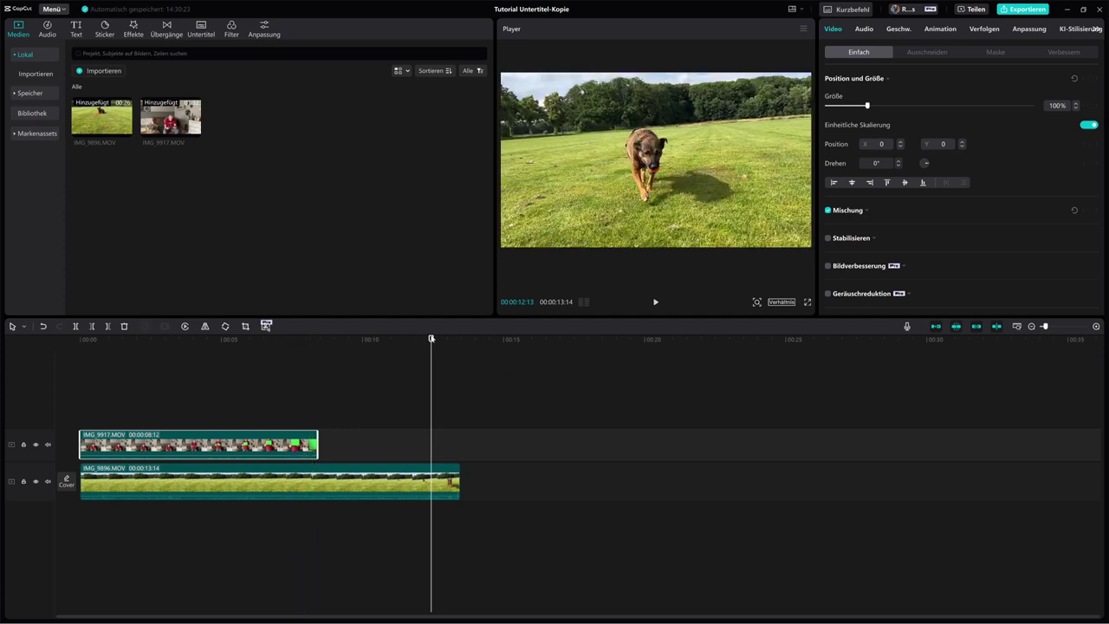
{"action": "left_click_drag", "start_coordinate": [431, 339], "coordinate": [43, 371]}
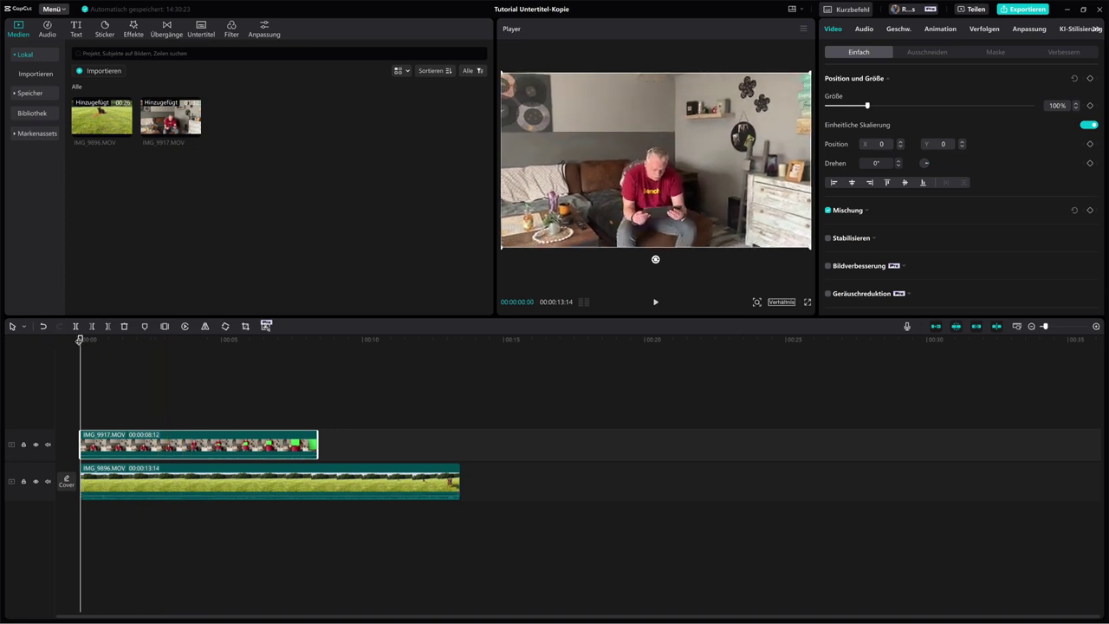
{"action": "left_click_drag", "start_coordinate": [81, 340], "coordinate": [117, 344]}
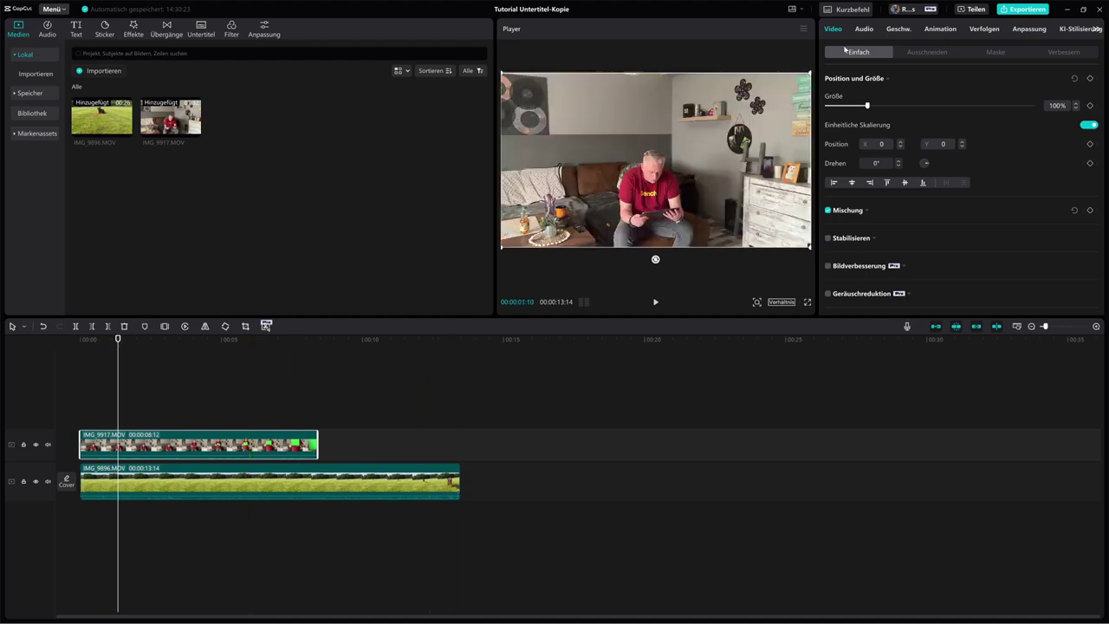
- Enable Chroma-Key on the tablet clip and key out its green screen at strength 20
{"action": "left_click", "coordinate": [930, 54]}
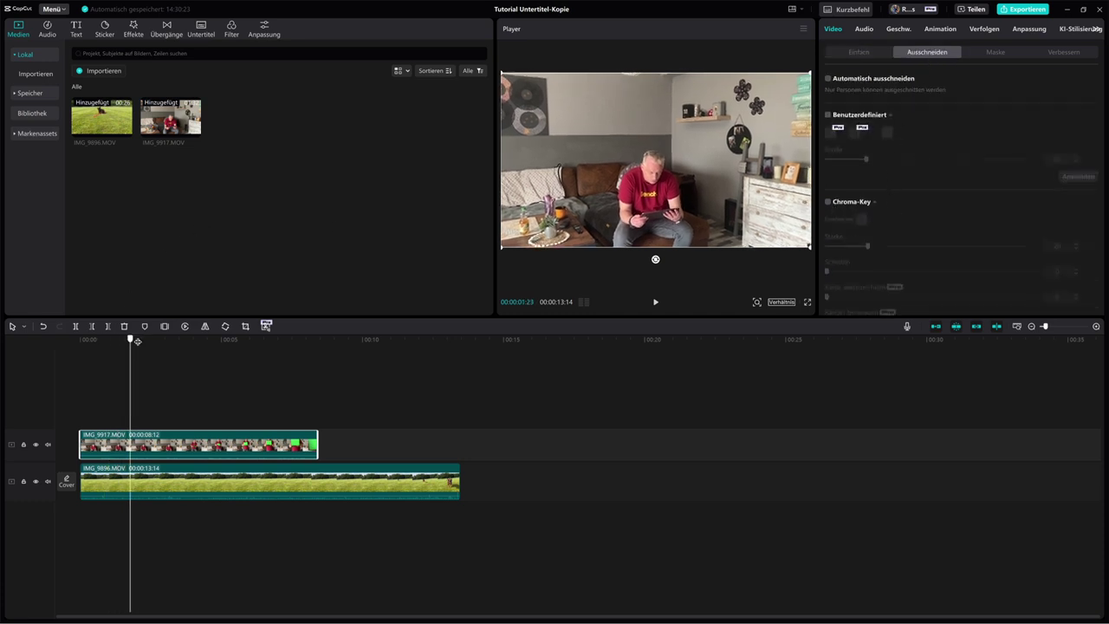
{"action": "left_click_drag", "start_coordinate": [118, 339], "coordinate": [305, 327]}
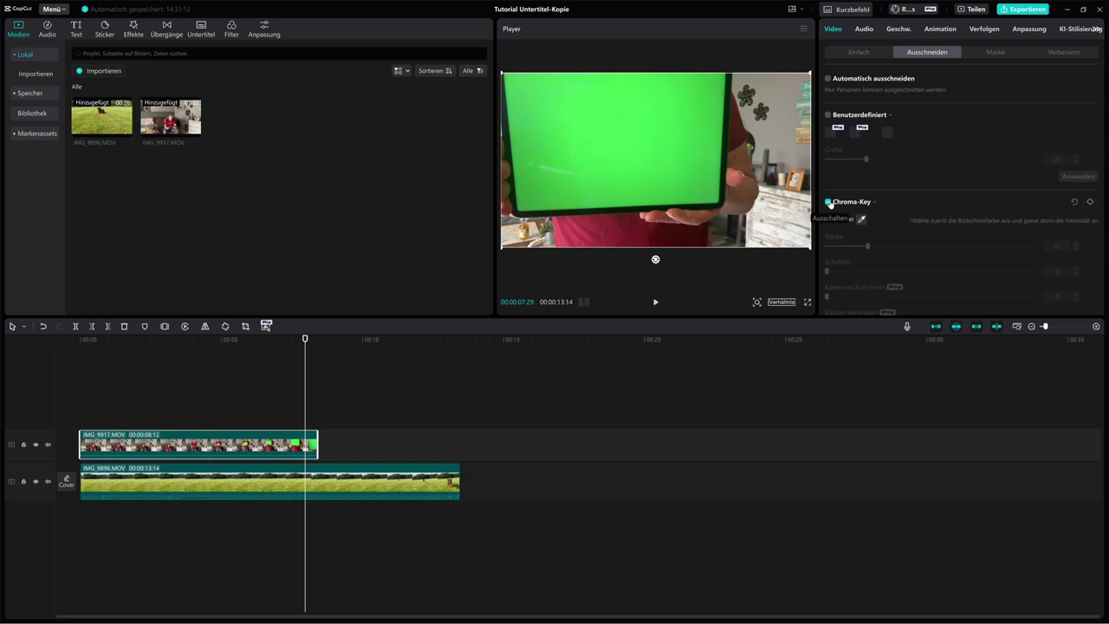
{"action": "left_click", "coordinate": [655, 123]}
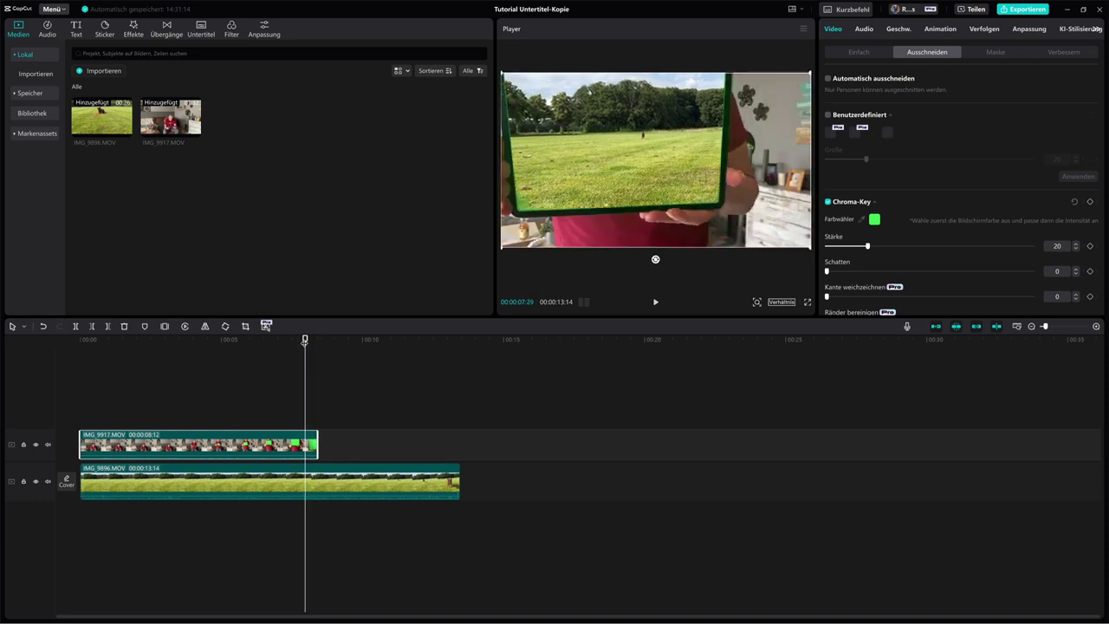
{"action": "left_click_drag", "start_coordinate": [304, 341], "coordinate": [18, 375]}
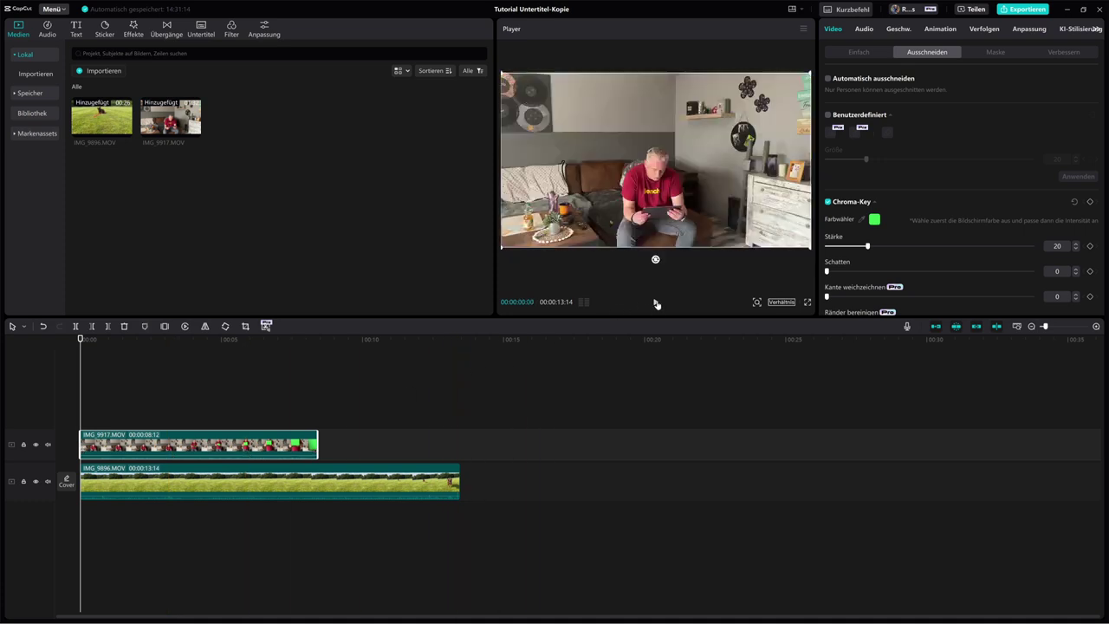
{"action": "left_click", "coordinate": [656, 303]}
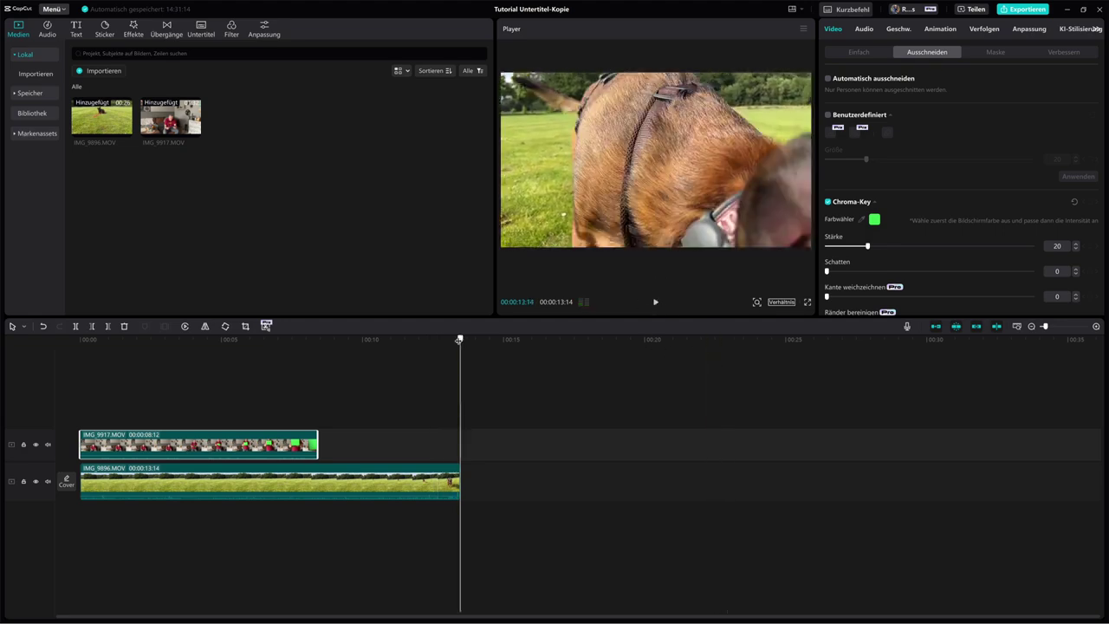
{"action": "mouse_move", "coordinate": [459, 338]}
{"action": "left_mouse_down"}
{"action": "mouse_move", "coordinate": [242, 363]}
{"action": "mouse_move", "coordinate": [458, 363]}
{"action": "mouse_move", "coordinate": [153, 362]}
{"action": "left_mouse_up"}
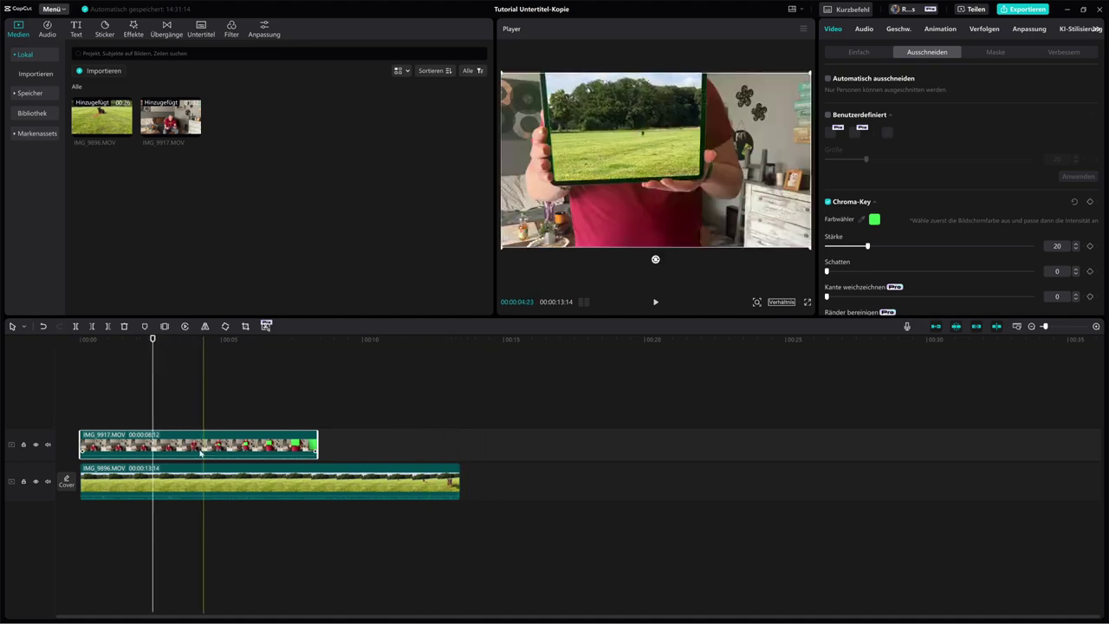
{"action": "left_click", "coordinate": [101, 467]}
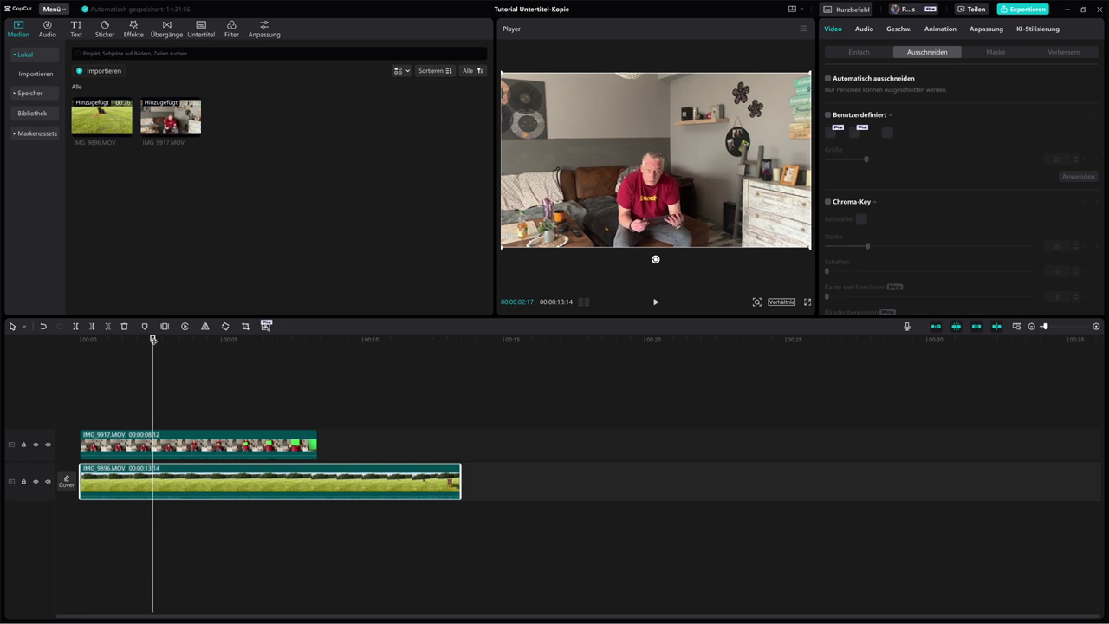
{"action": "mouse_move", "coordinate": [154, 347]}
{"action": "left_mouse_down"}
{"action": "mouse_move", "coordinate": [86, 349]}
{"action": "mouse_move", "coordinate": [430, 347]}
{"action": "left_mouse_up"}
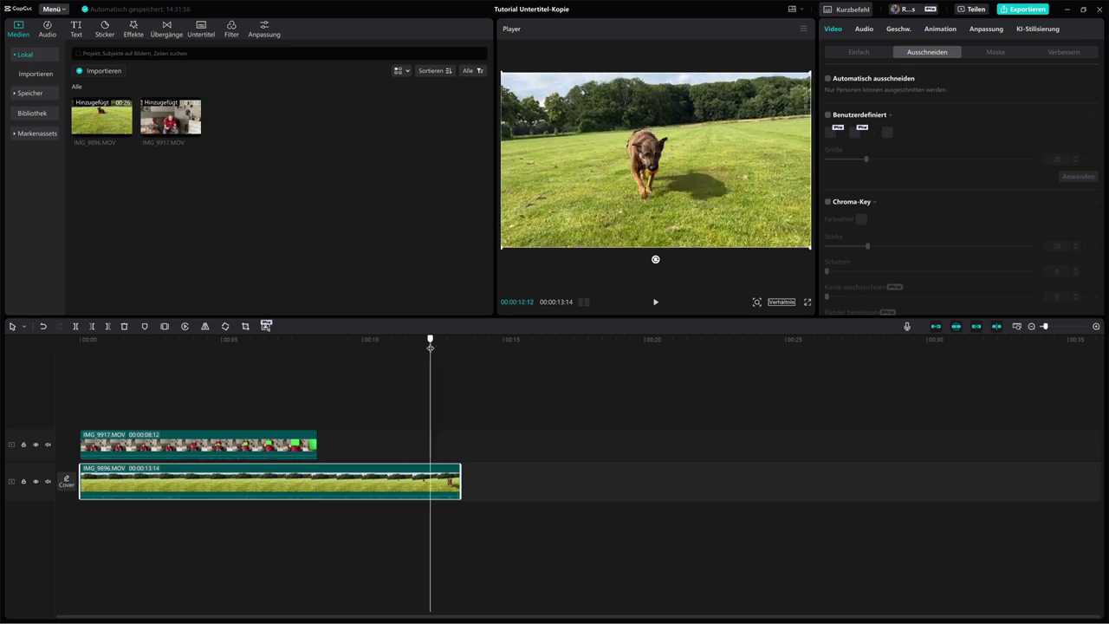
{"action": "left_click_drag", "start_coordinate": [431, 347], "coordinate": [363, 343]}
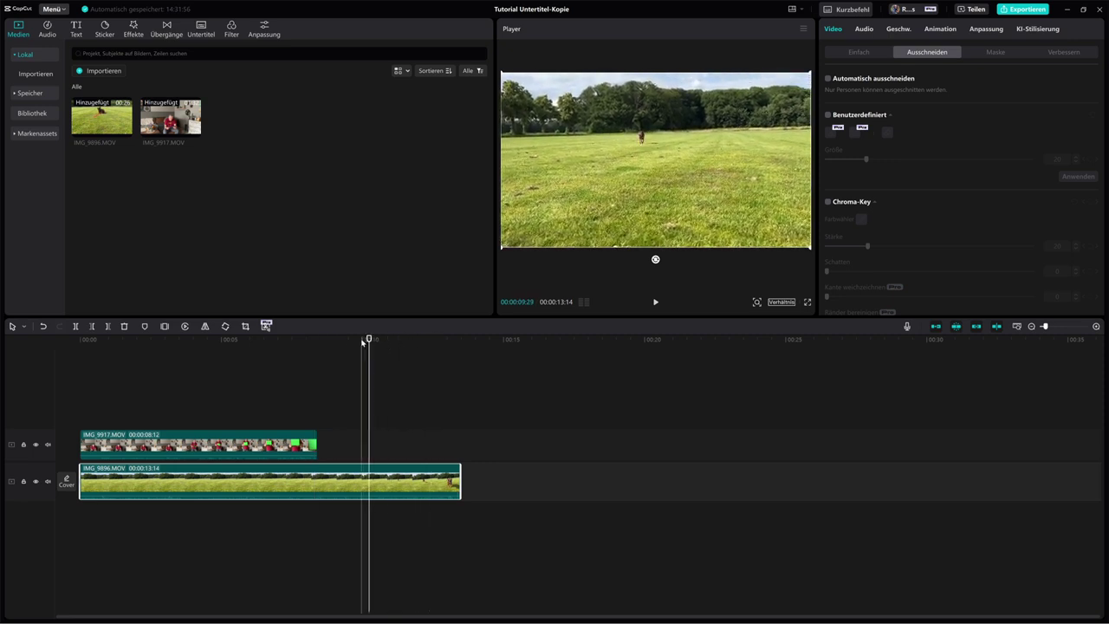